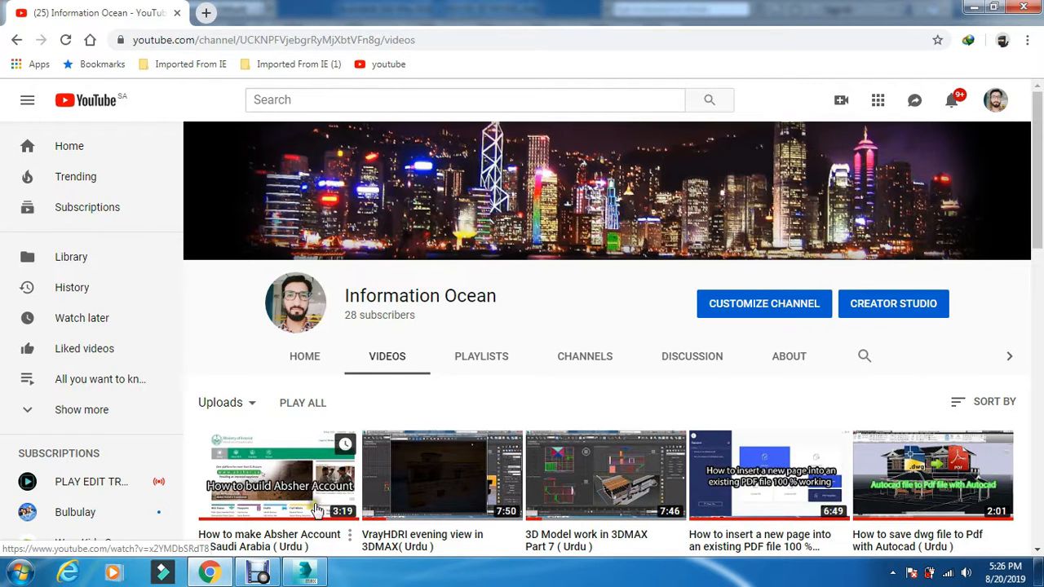
Switch to 3ds Max and draw a plane about 15'10" by 98' in the Top view, across the front of the house
left_click(308, 573)
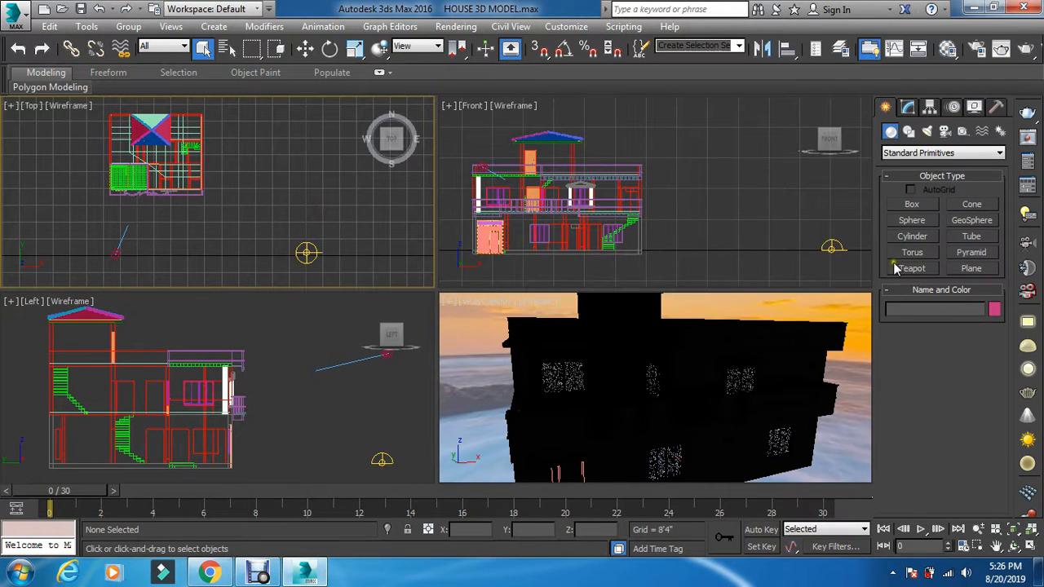
left_click(975, 268)
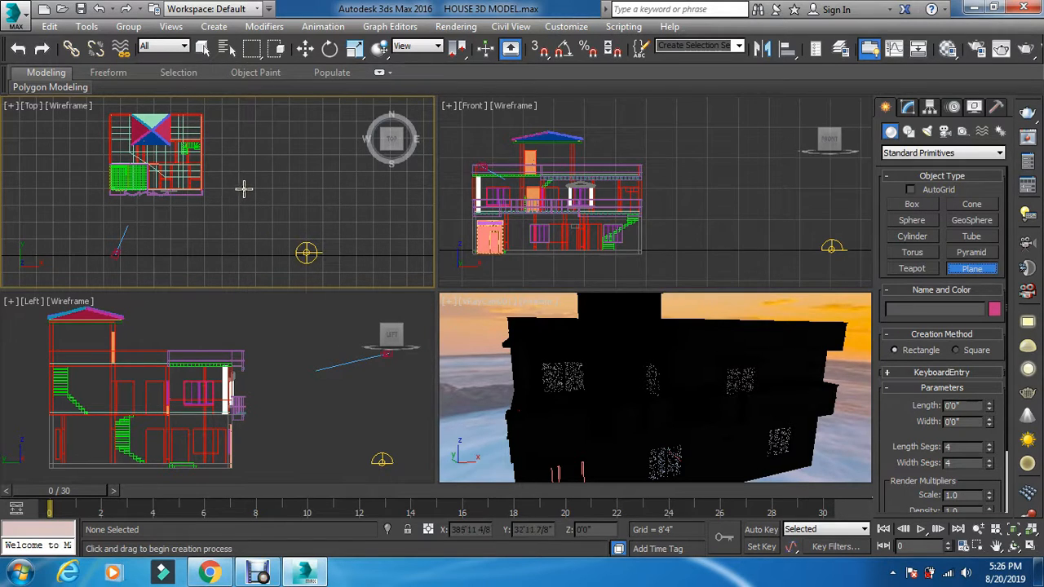
left_click_drag(244, 189, 45, 220)
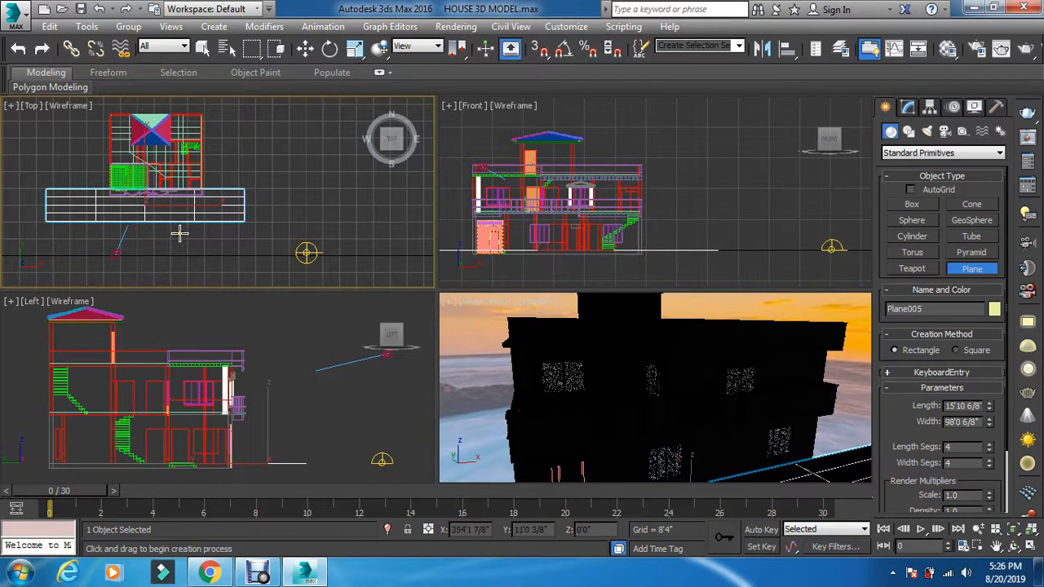
Move the new plane slightly away from the front of the house in the Top view
key("w")
scroll(140, 204, "up", 5)
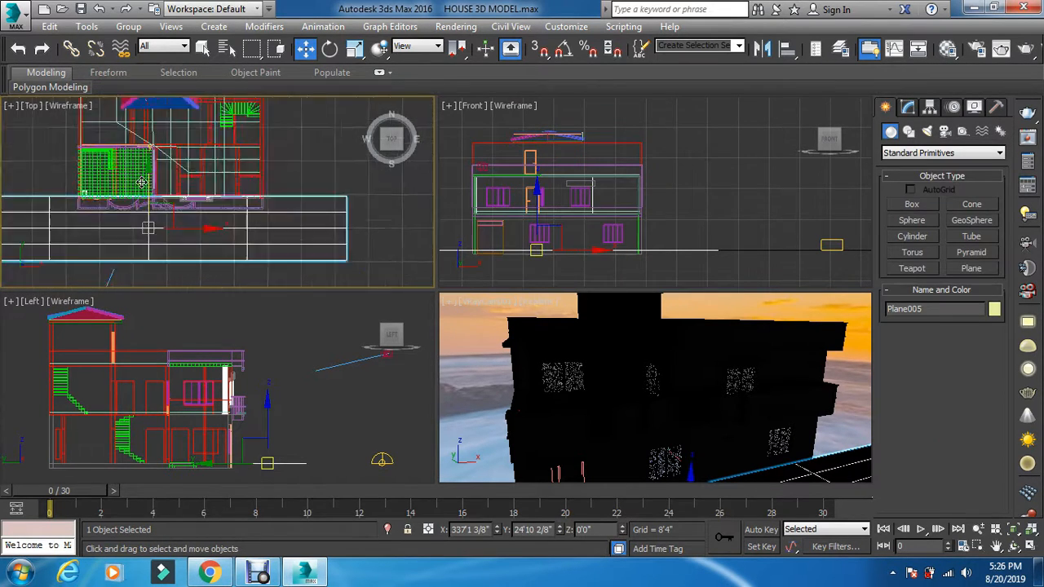
left_click_drag(159, 262, 159, 270)
scroll(198, 224, "down", 3)
scroll(200, 237, "down", 4)
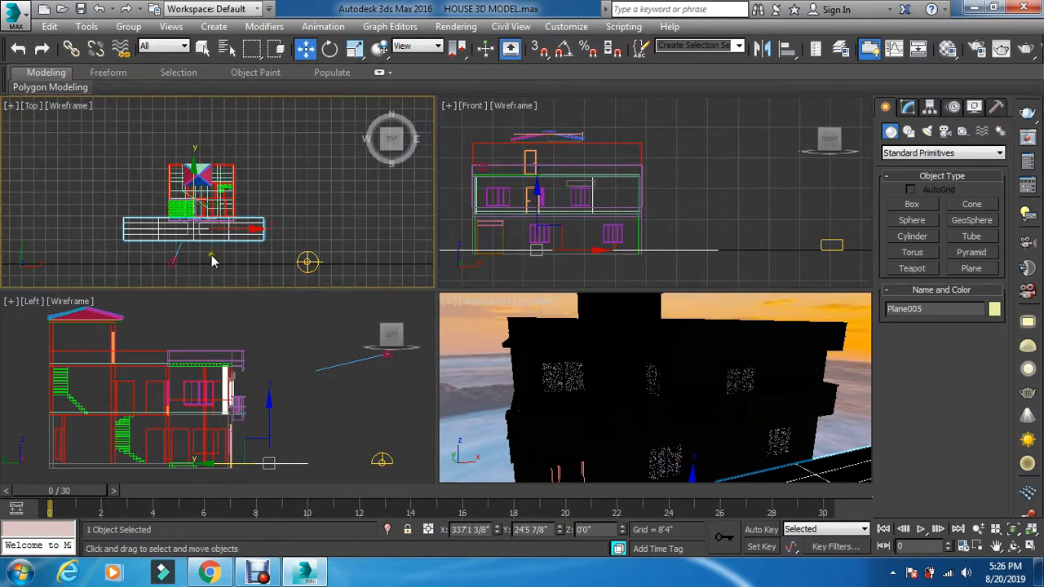
scroll(208, 253, "up", 3)
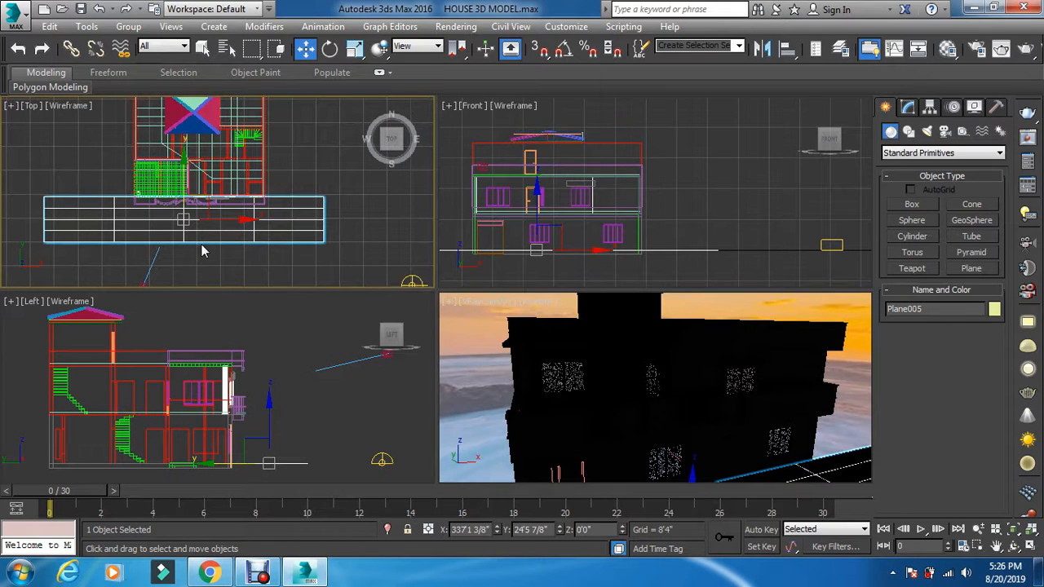
Name an unused sample material "road" and assign it to the plane
key("m")
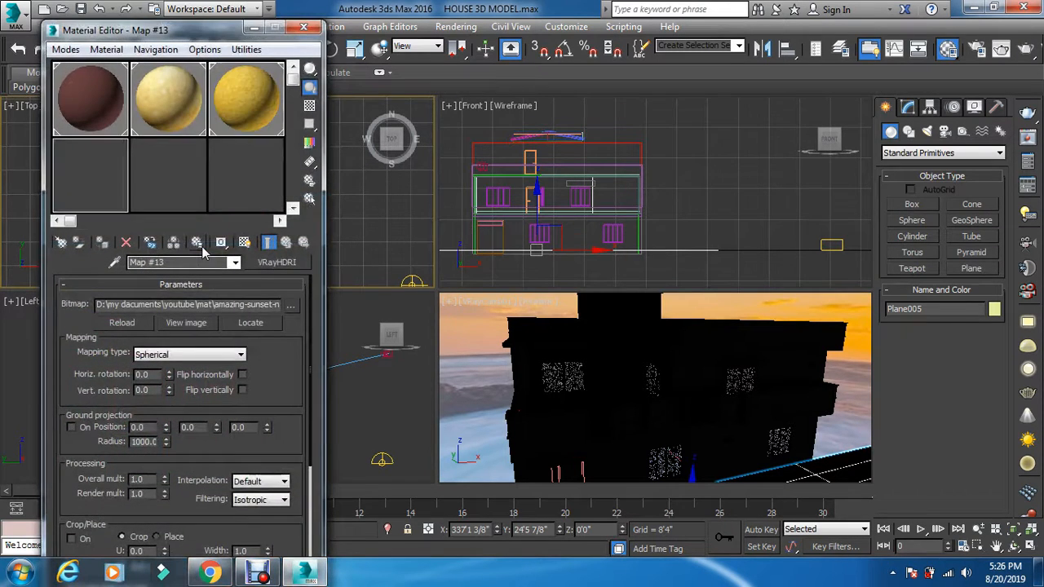
left_click(280, 221)
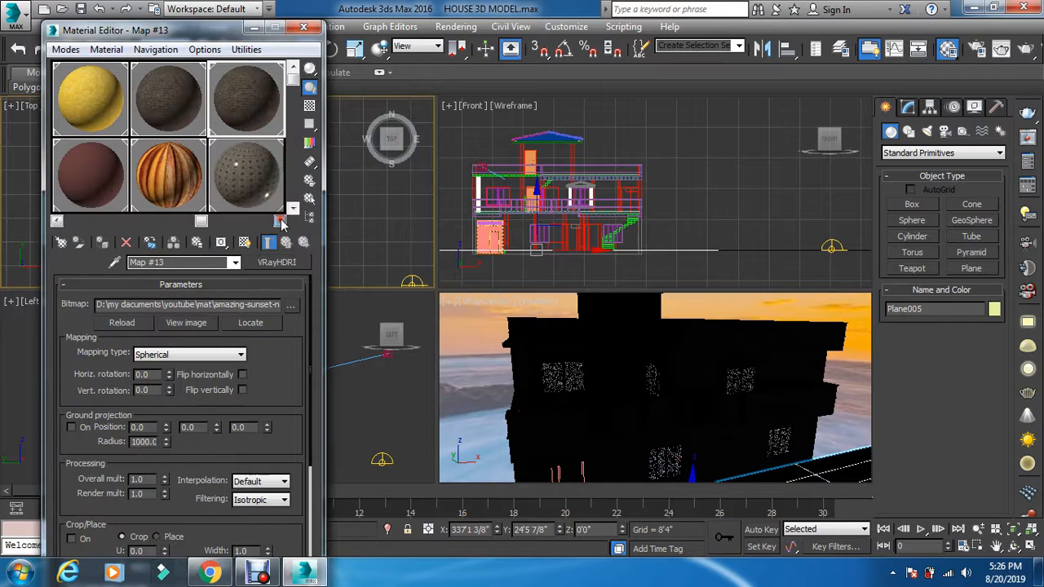
left_click(187, 192)
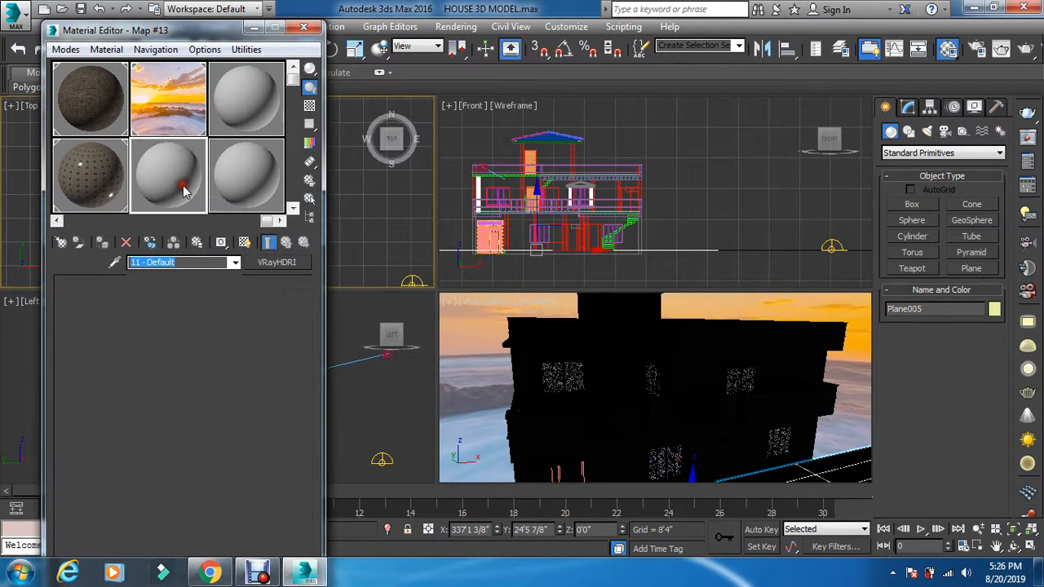
left_click(184, 262)
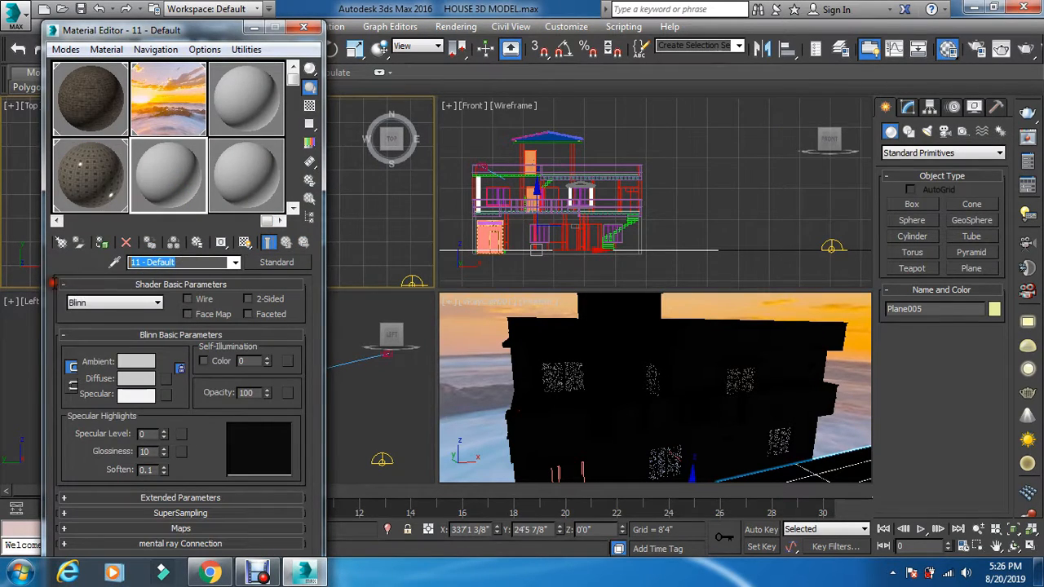
type("road")
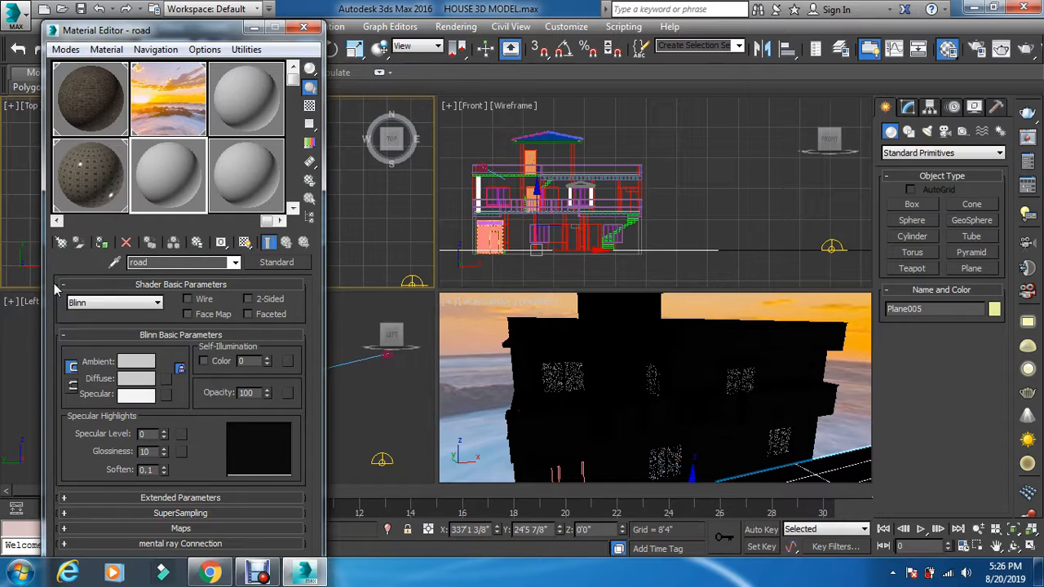
left_click(102, 242)
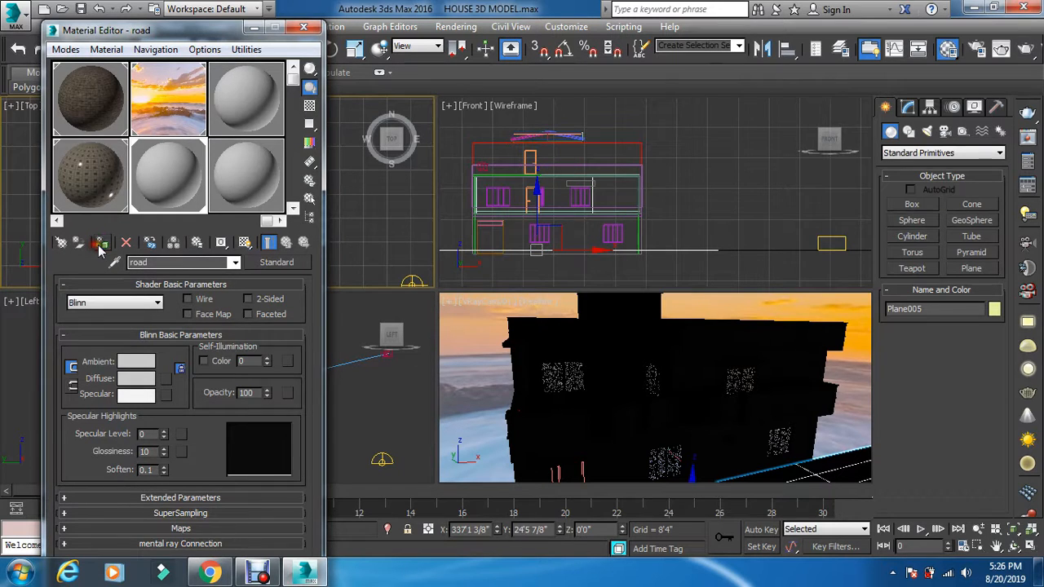
Enable viewport shading for the road material and change its type to VRayMtl
left_click(245, 242)
left_click(274, 262)
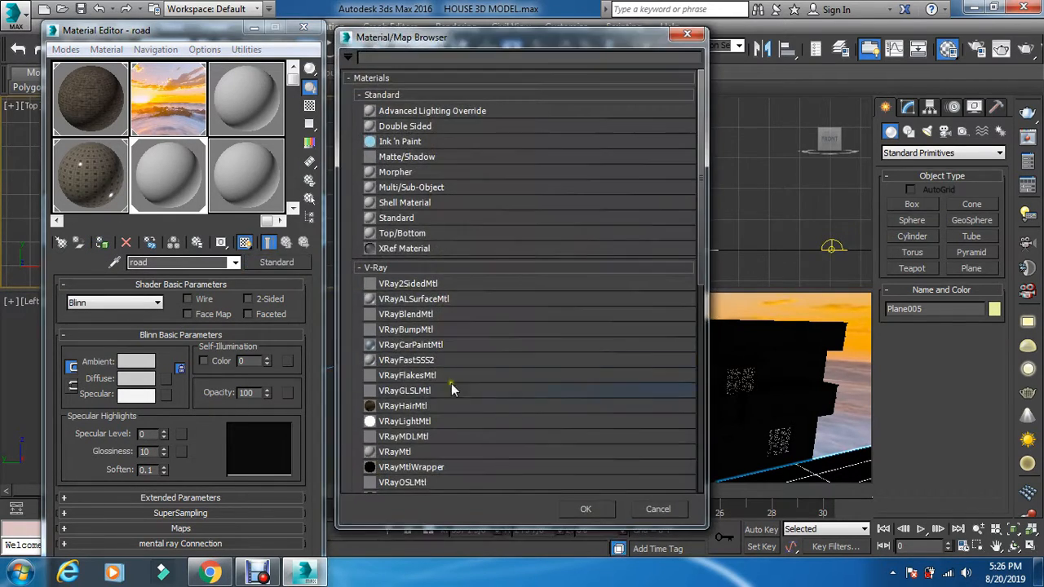
double_click(425, 453)
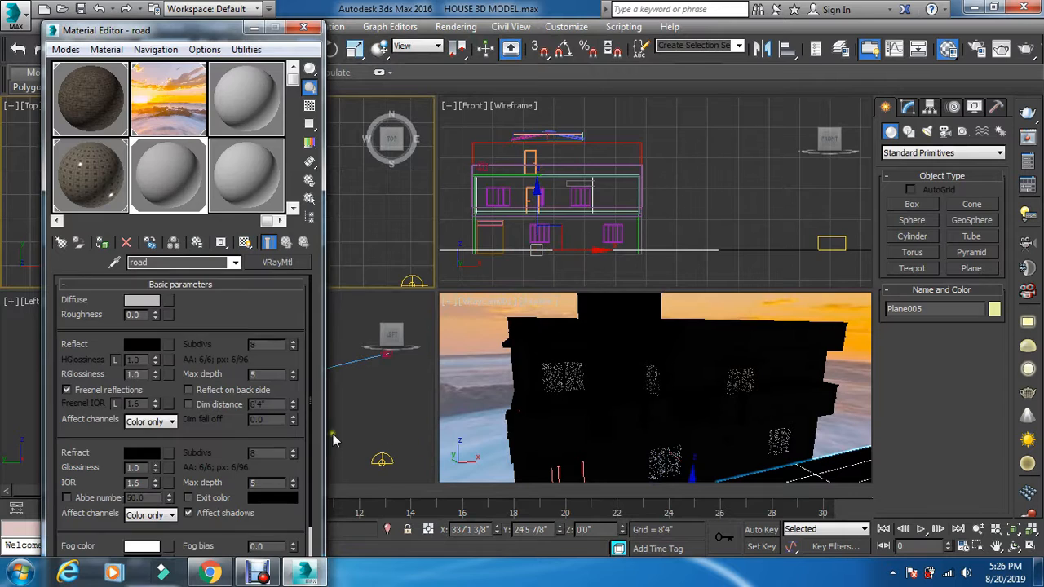
Load the 25159352-asphalt-road-texture.jpg bitmap from D:\my dacuments\youtube\mat as the road material's diffuse map
left_click(171, 302)
double_click(431, 110)
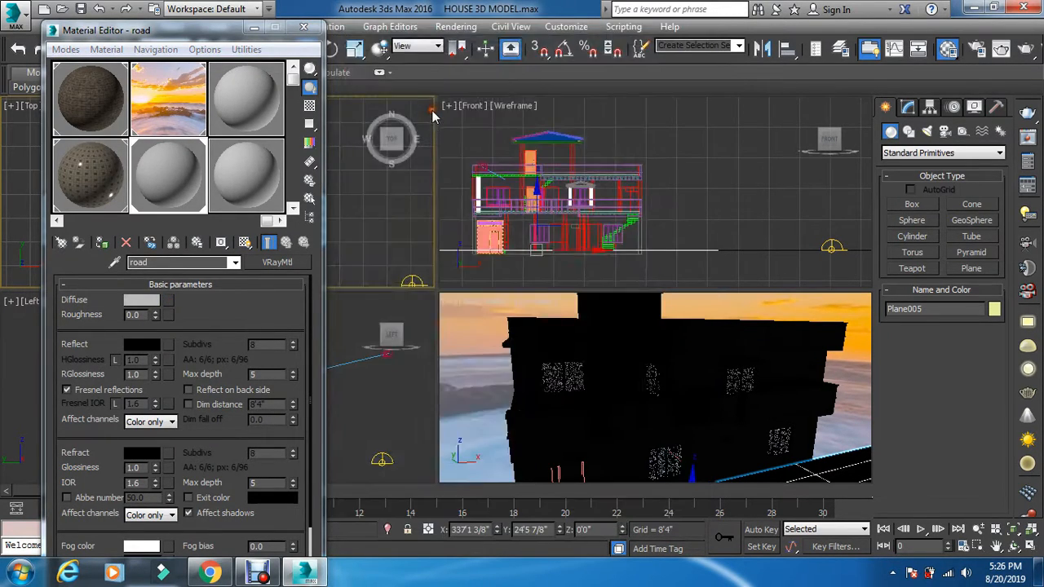
left_click(51, 236)
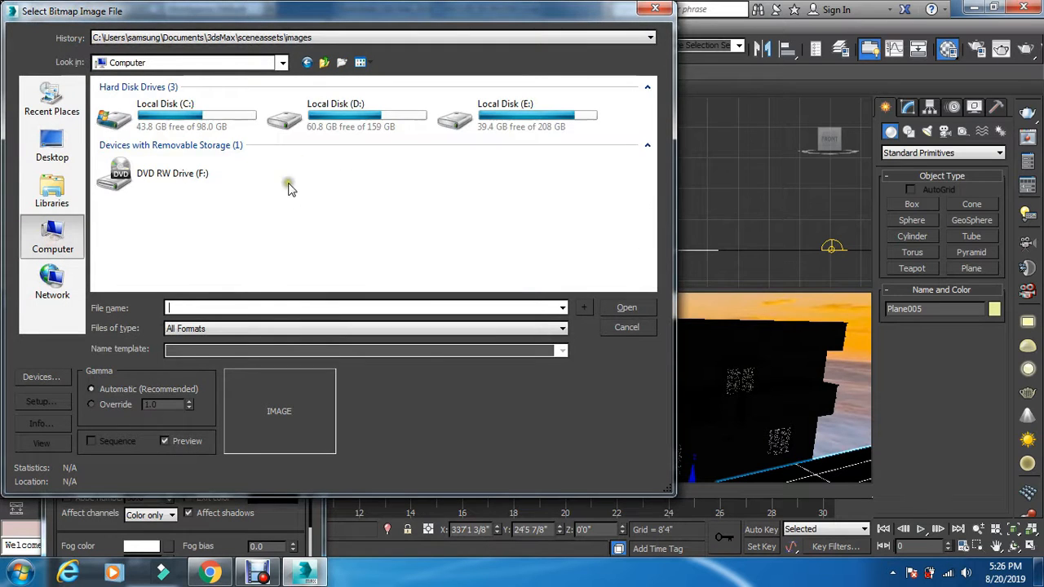
double_click(352, 139)
double_click(163, 175)
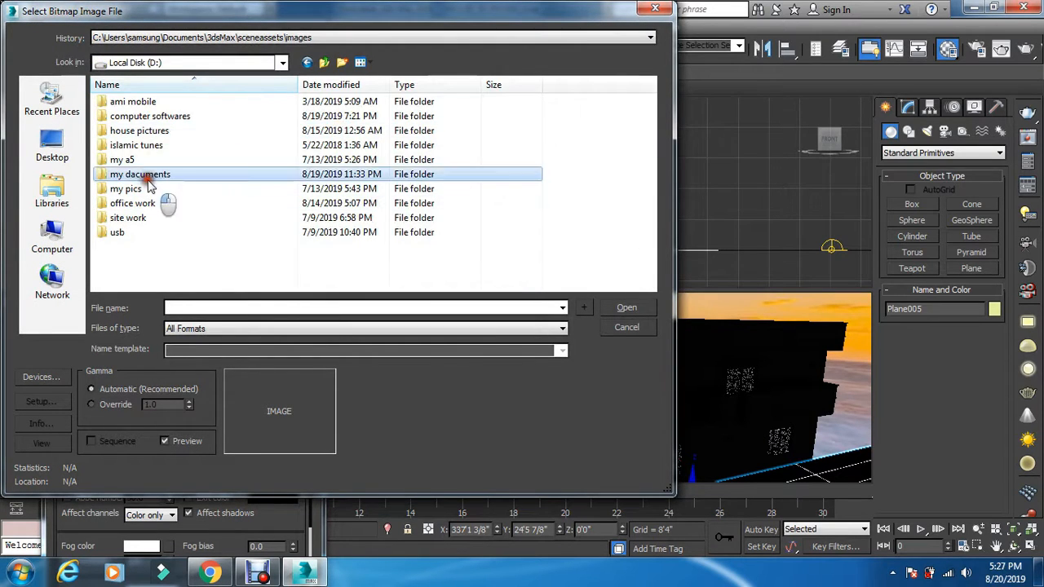
scroll(248, 259, "down", 2)
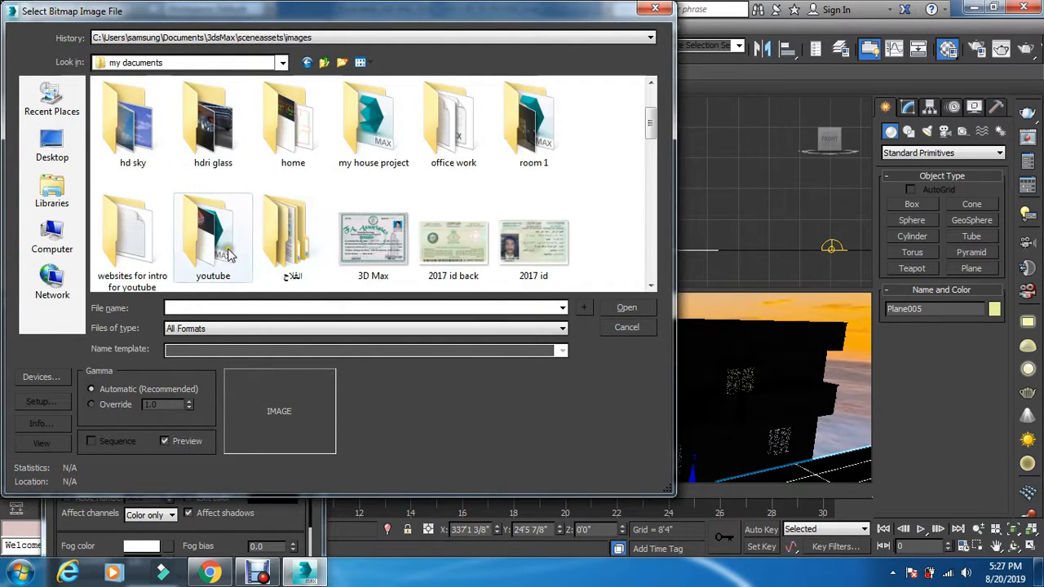
double_click(231, 250)
double_click(293, 119)
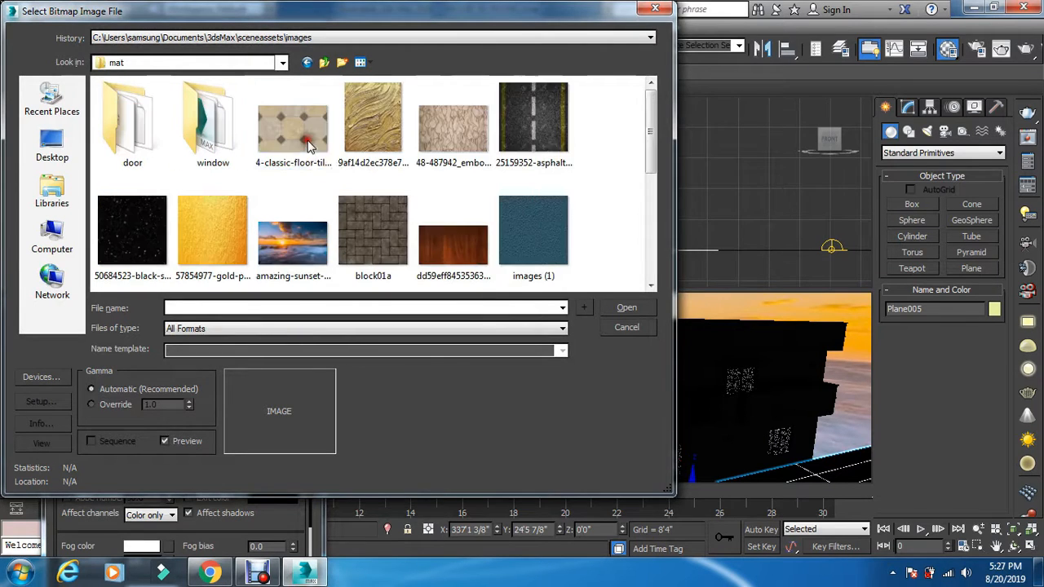
left_click(533, 127)
left_click(613, 307)
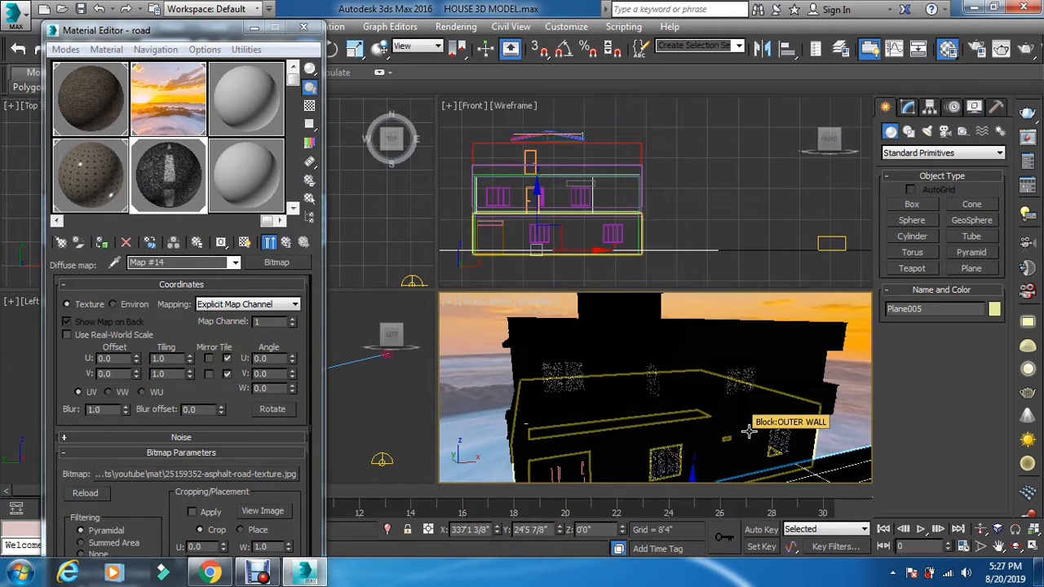
Test-render the camera view to check the road texture and cancel the render
key("shift+q")
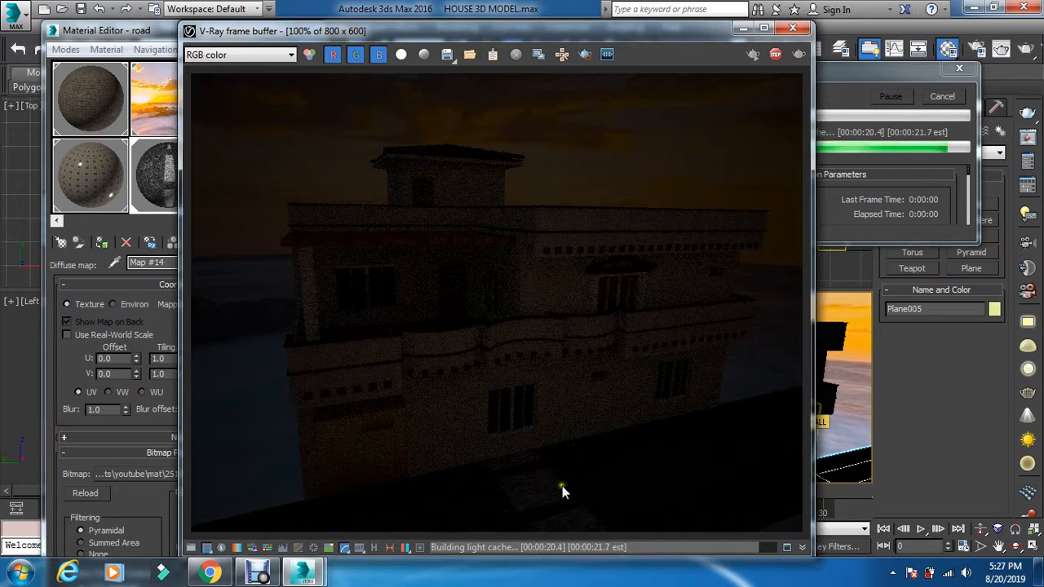
left_click(946, 99)
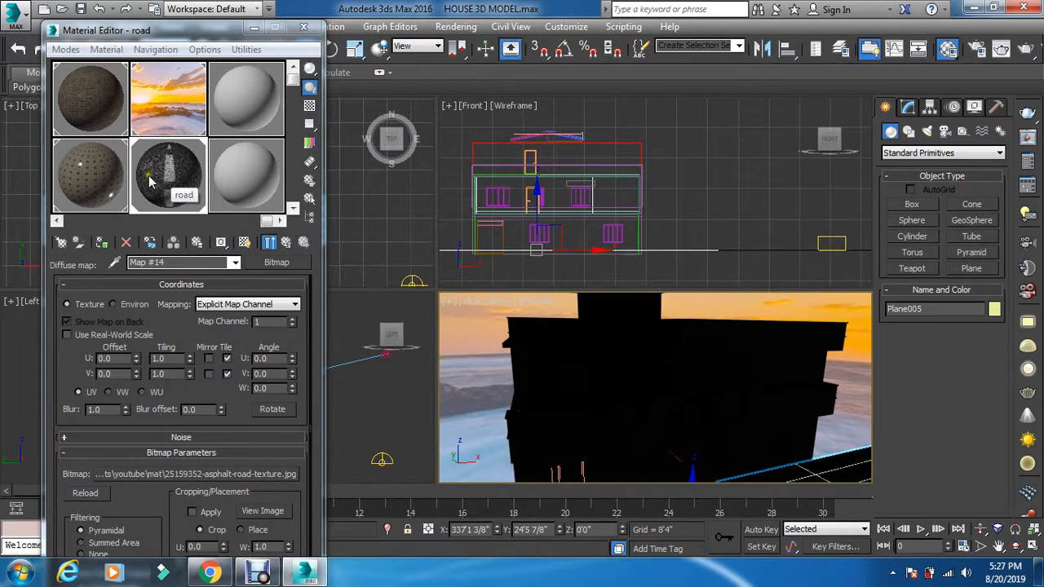
Rotate the road bitmap by setting its W angle to 90
left_click(254, 390)
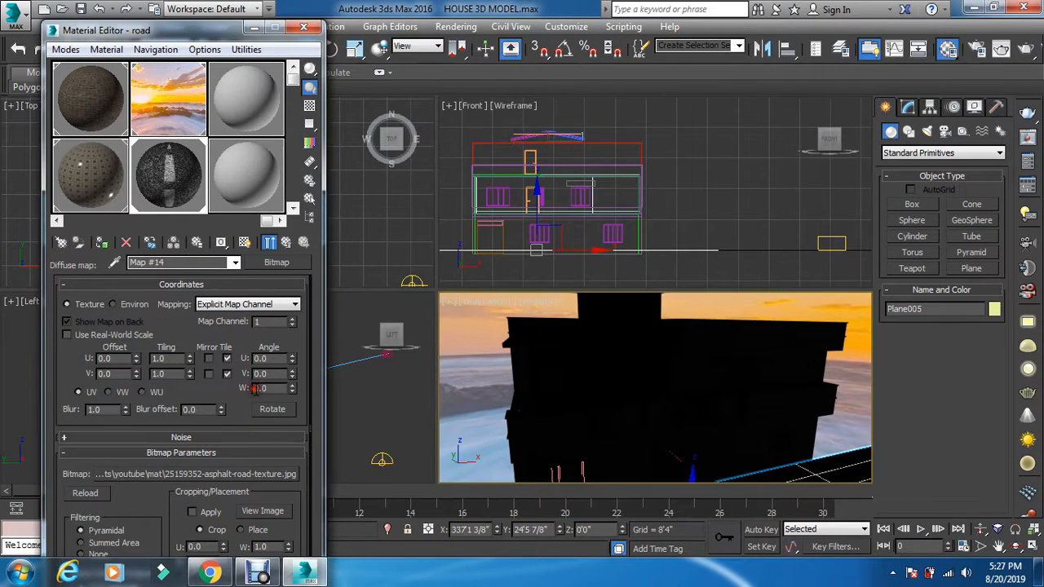
type("90")
key("Return")
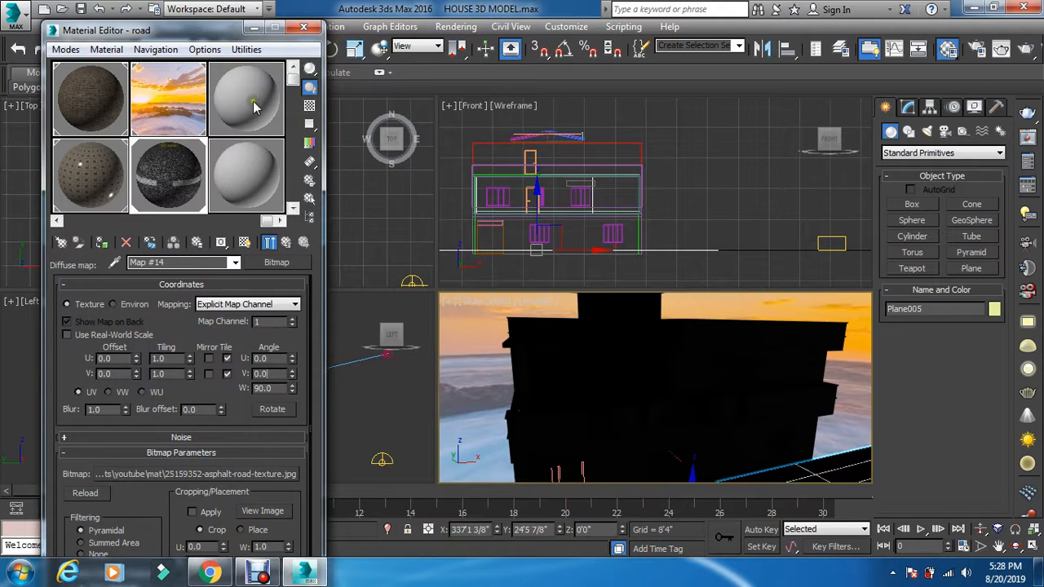
Set the sunset VRayHDRI map's overall multiplier to 5.0 and its inverse gamma to 0.9
left_click(192, 114)
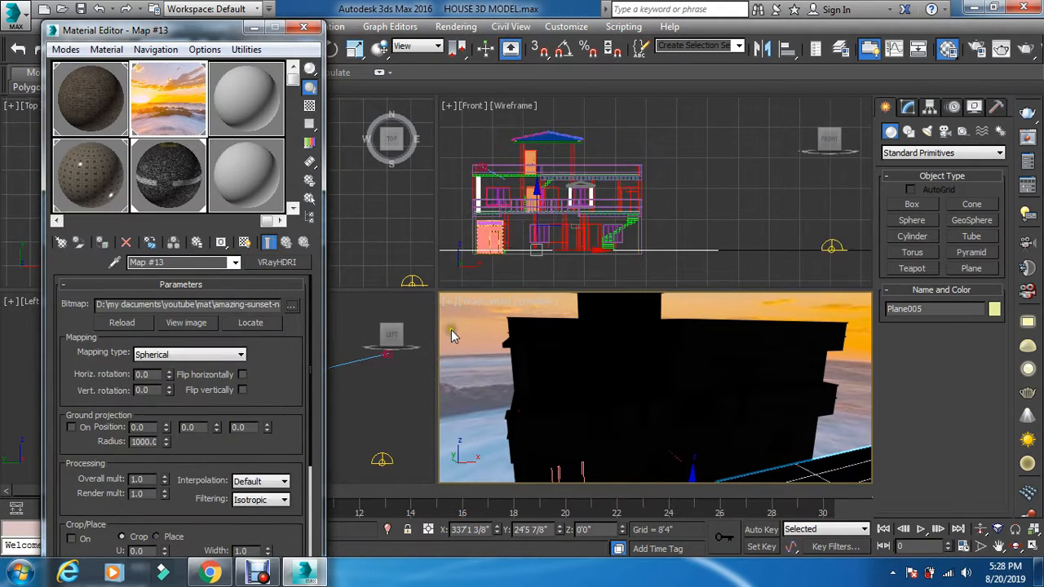
left_click(725, 425)
left_click_drag(291, 448, 292, 356)
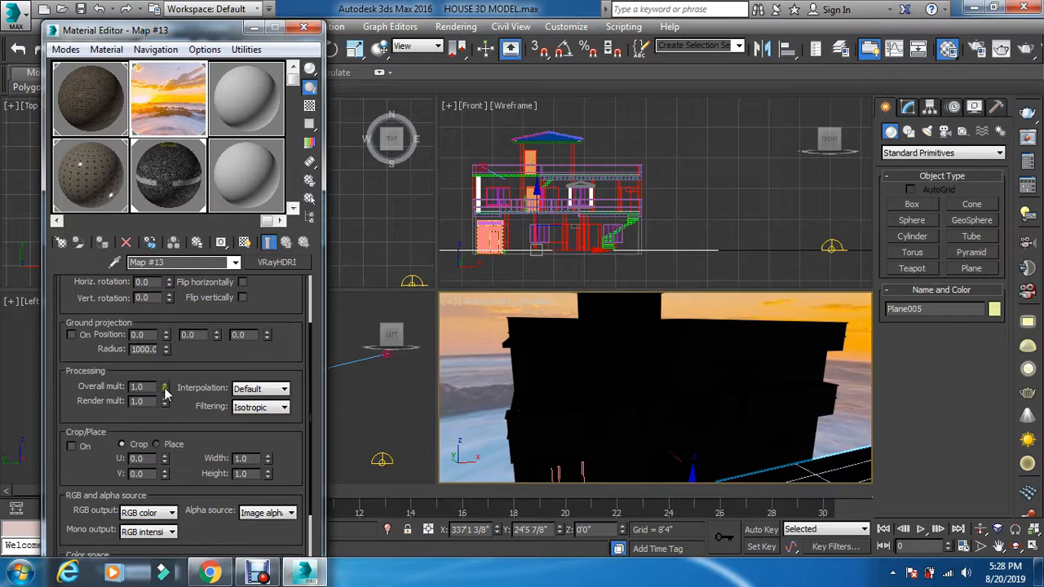
left_click_drag(165, 388, 174, 356)
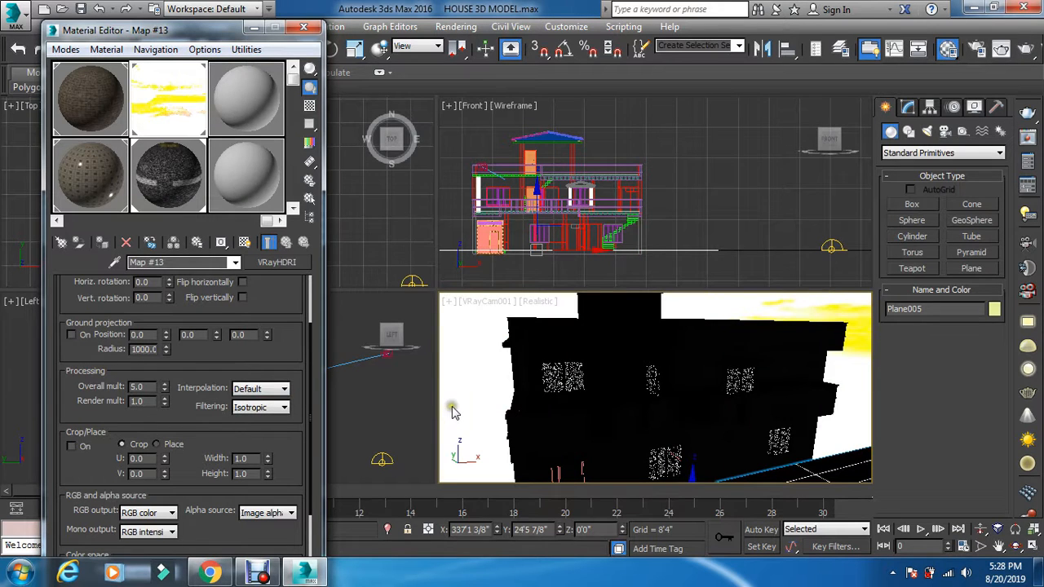
left_click_drag(288, 456, 293, 382)
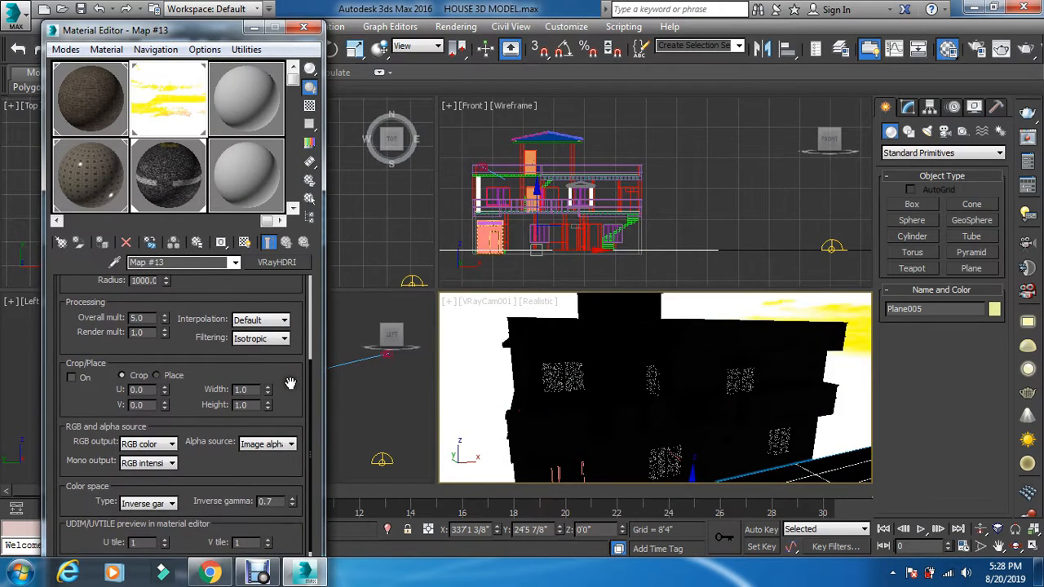
left_click(293, 498)
left_click(292, 498)
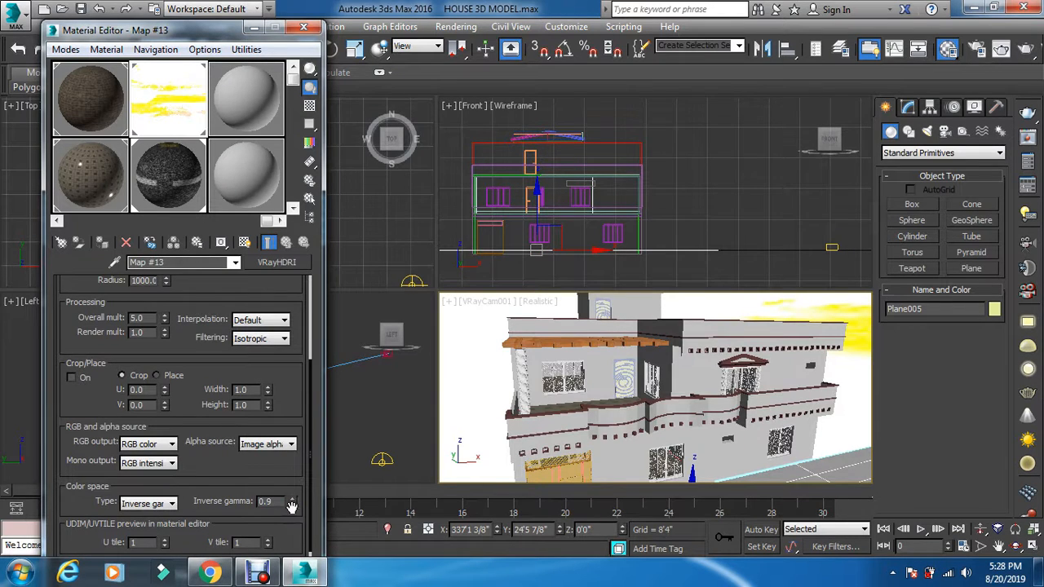
left_click_drag(291, 384, 304, 544)
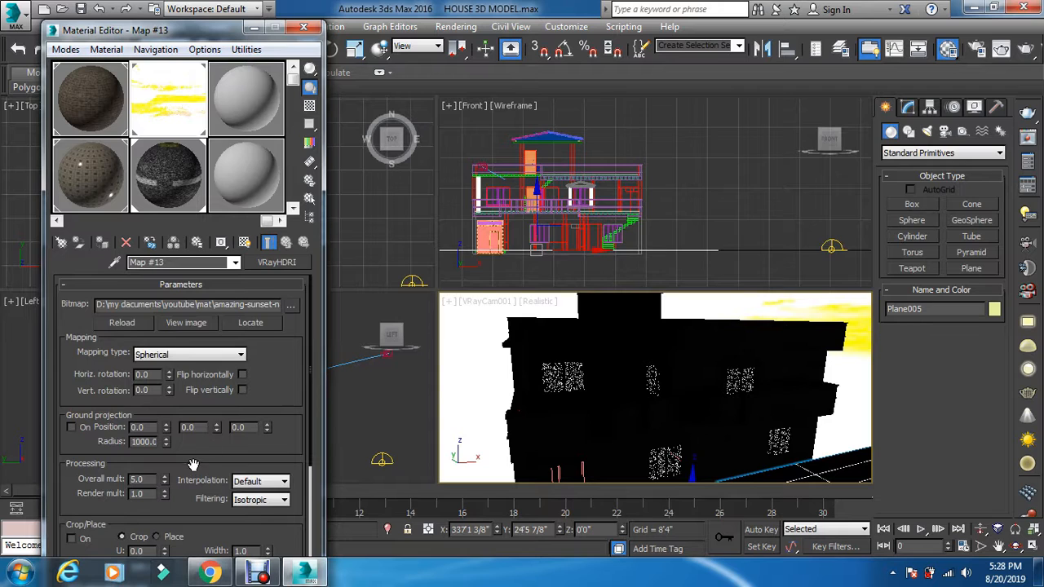
Set the road bitmap's V tiling to 5.2, reassign the material to the plane and close the Material Editor
left_click(181, 191)
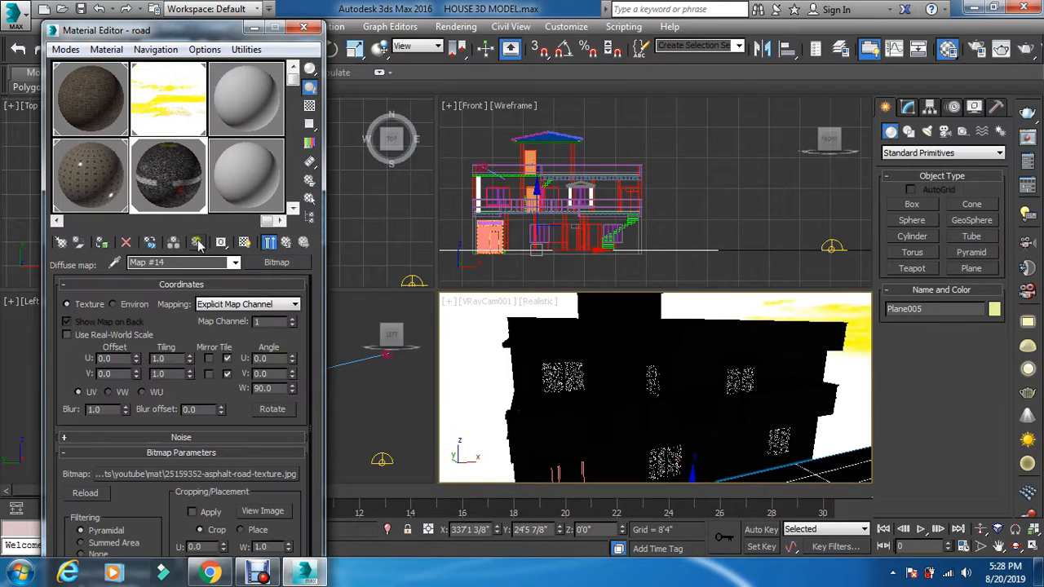
left_click(189, 371)
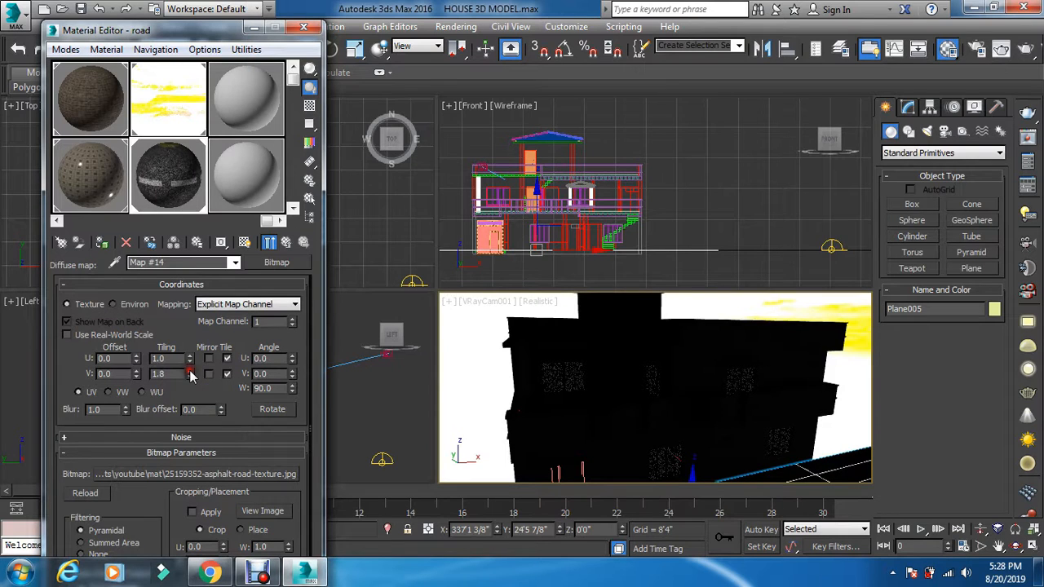
left_click_drag(190, 373, 190, 372)
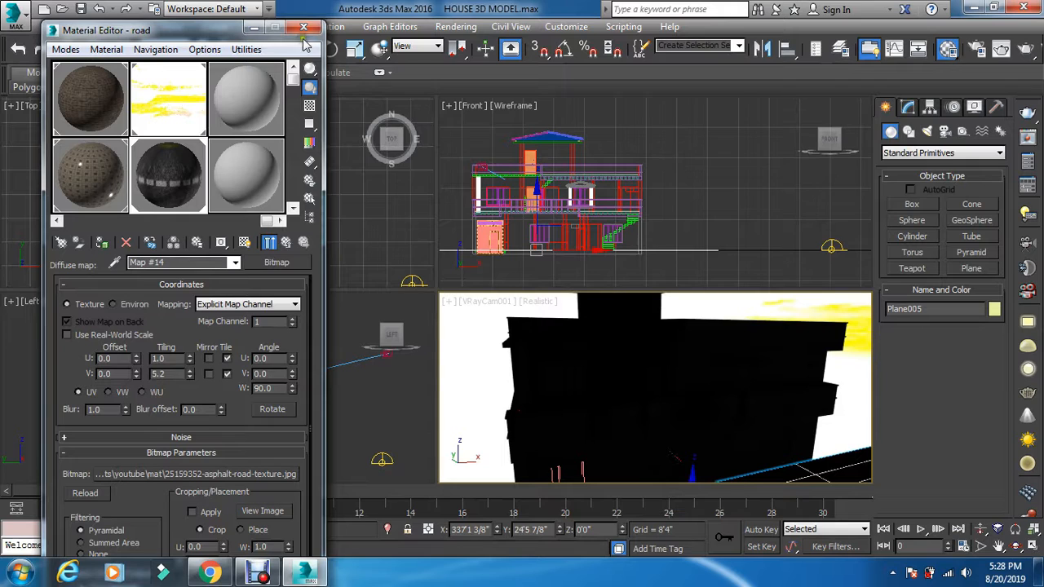
left_click(101, 242)
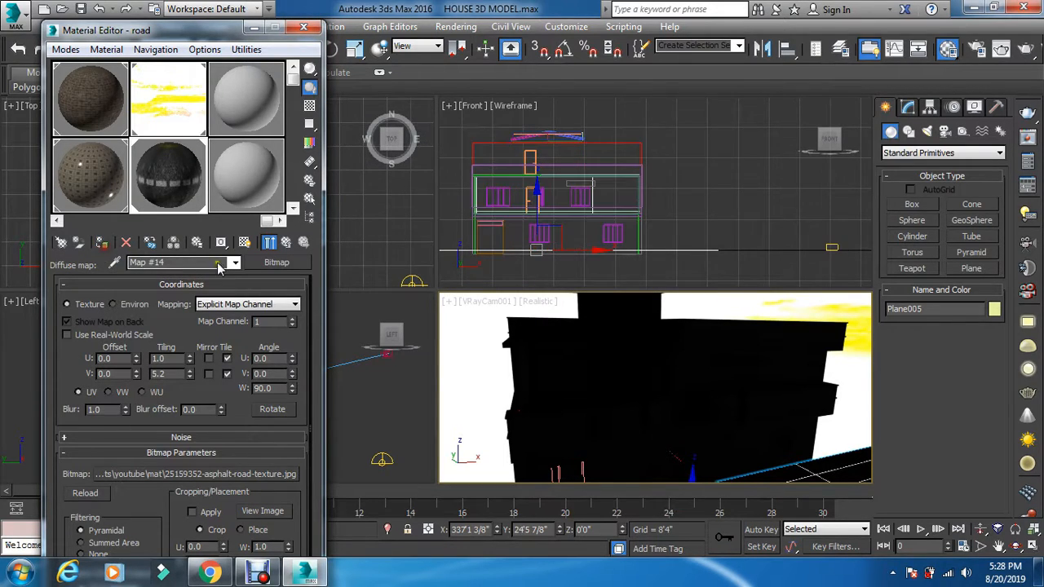
left_click(245, 242)
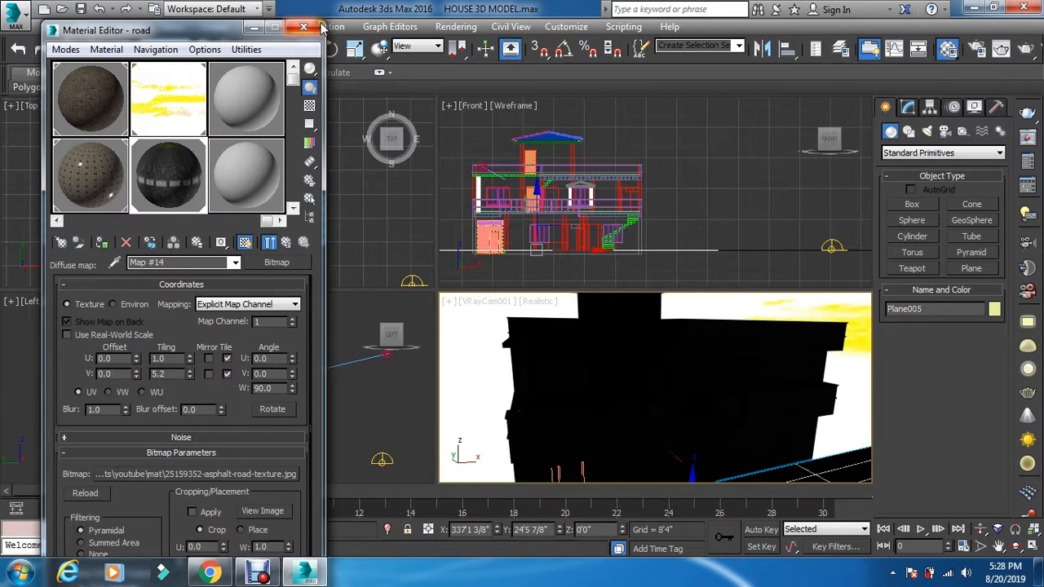
left_click(303, 28)
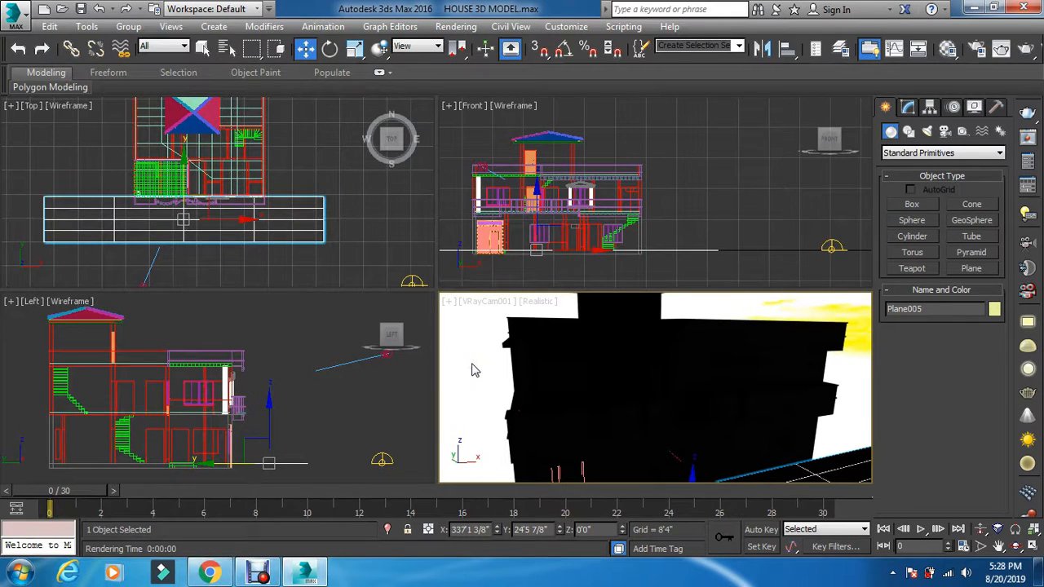
Render the camera view with the adjusted road texture and brighter HDRI sky
key("shift+q")
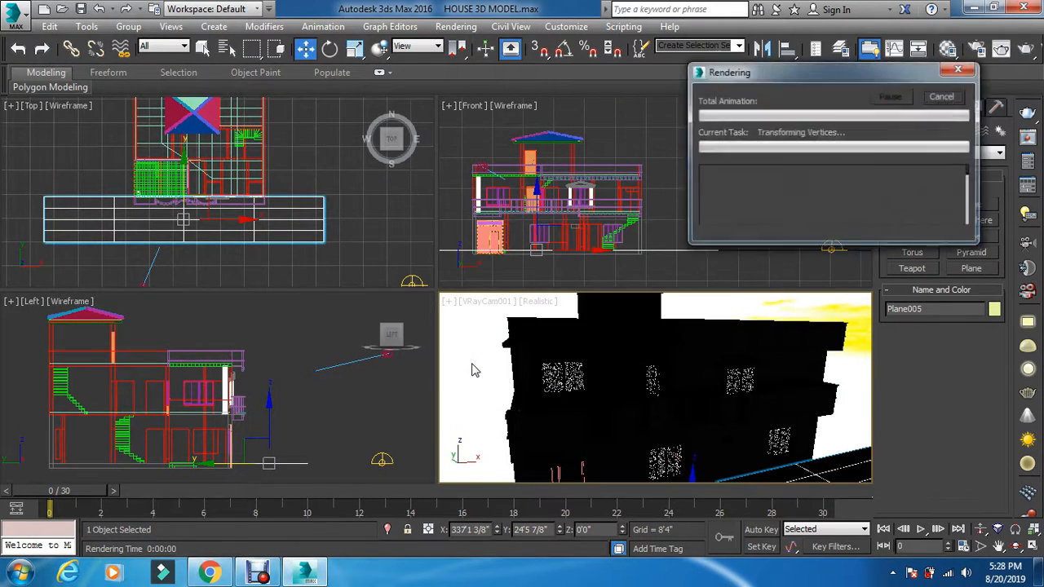